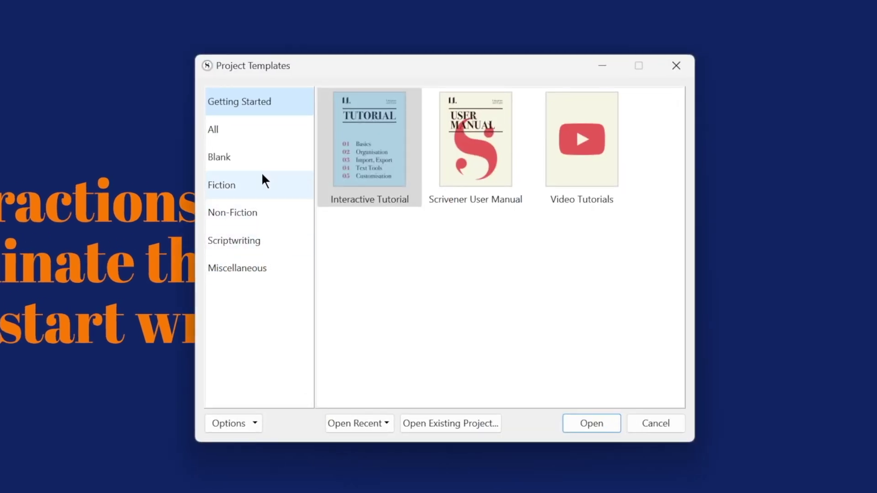
Create a project from the Fiction > Novel template and save it to the Desktop as 'Novel (Template)'
click(263, 180)
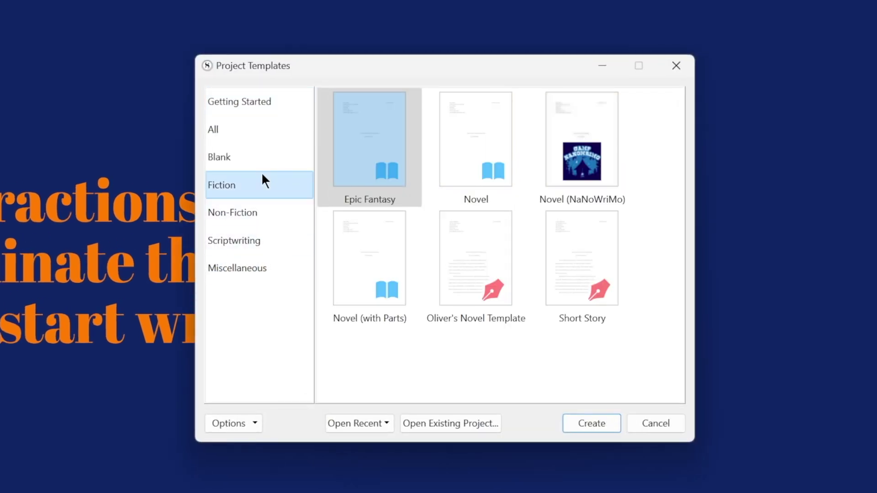
click(477, 143)
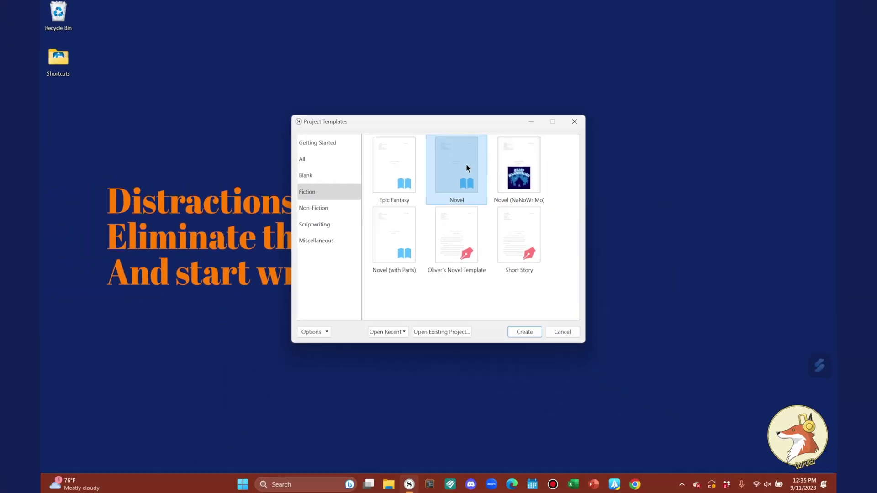
double_click(466, 168)
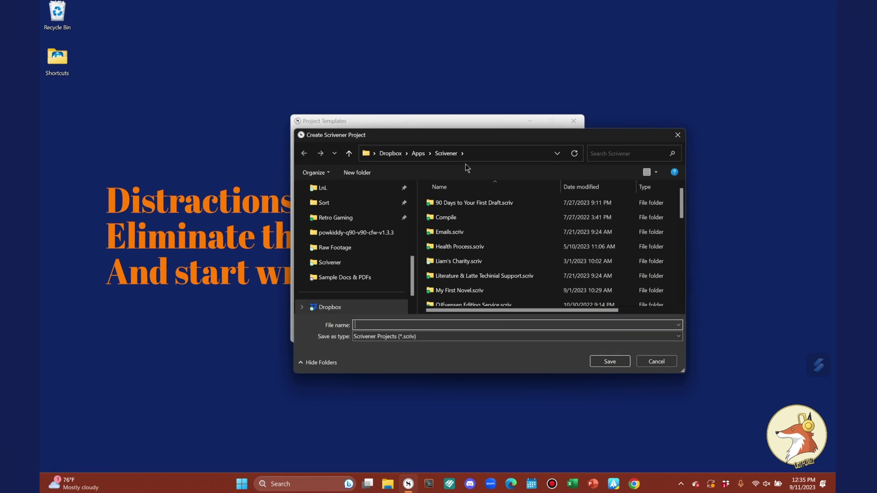
text(Novel (Template()
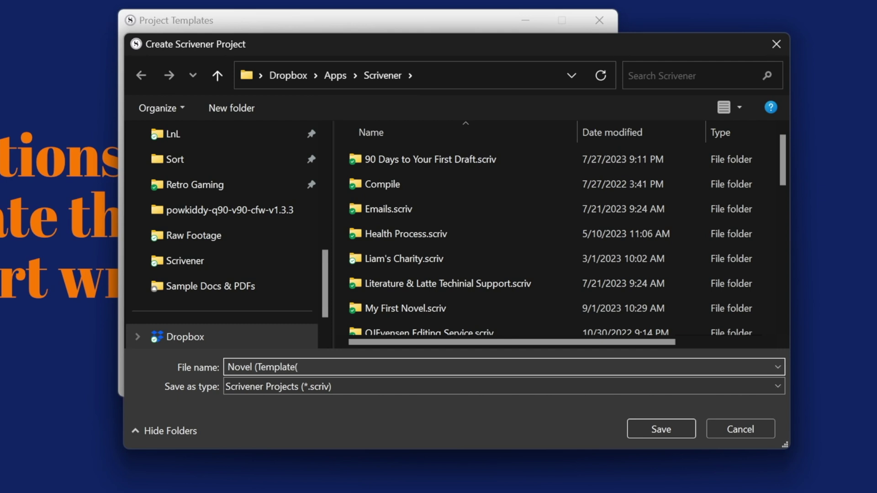
scroll(275, 226, up, 2)
scroll(274, 226, up, 2)
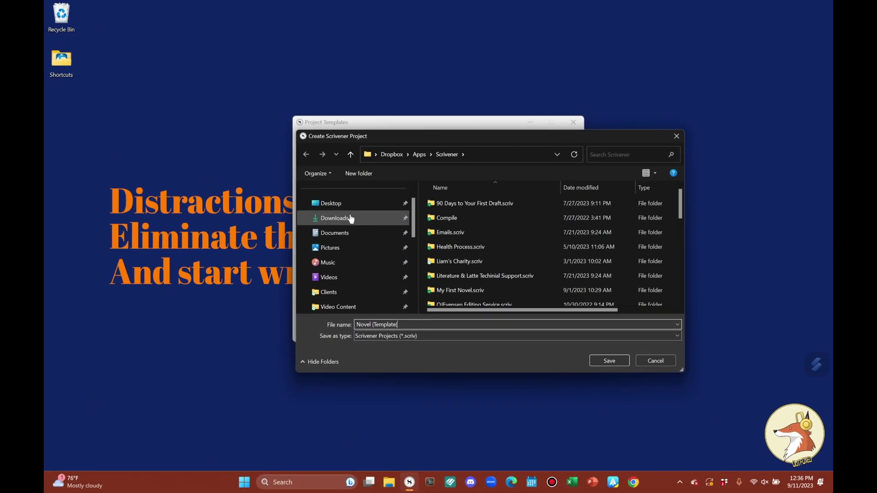
click(330, 203)
click(616, 362)
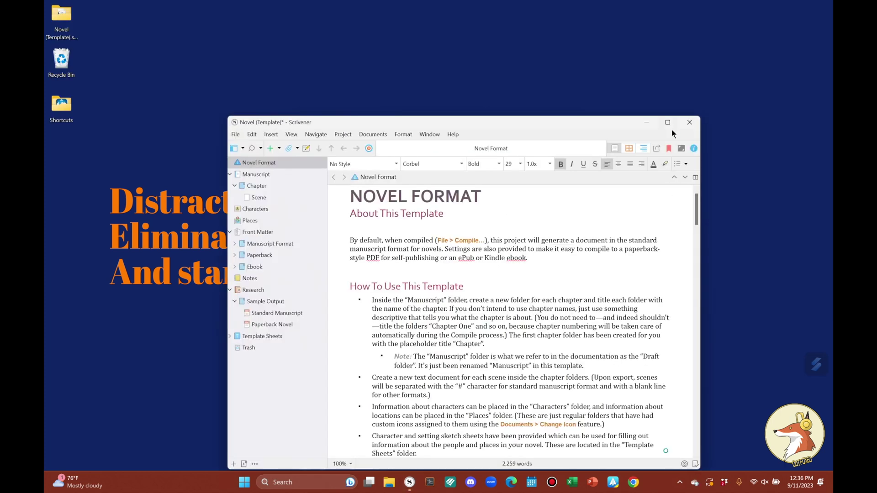
Maximize the window, expand Template Sheets, and collapse Sample Output, Research, Front Matter, Chapter and Manuscript
click(668, 125)
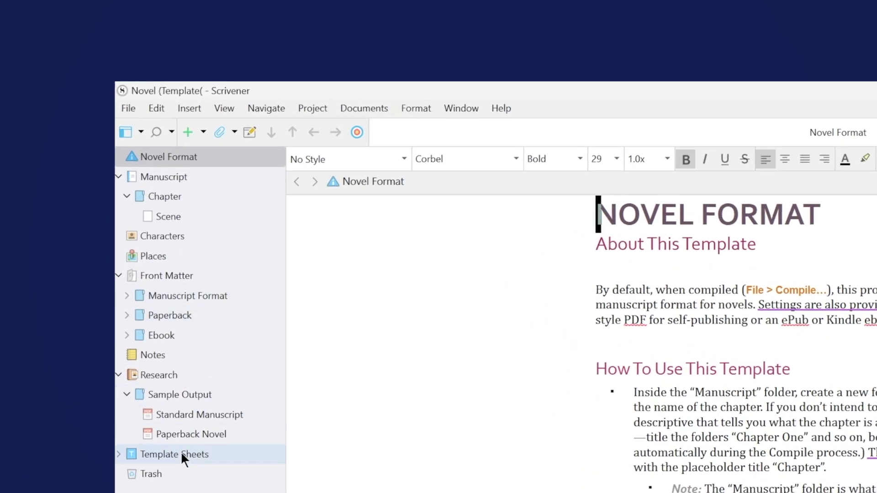
click(180, 452)
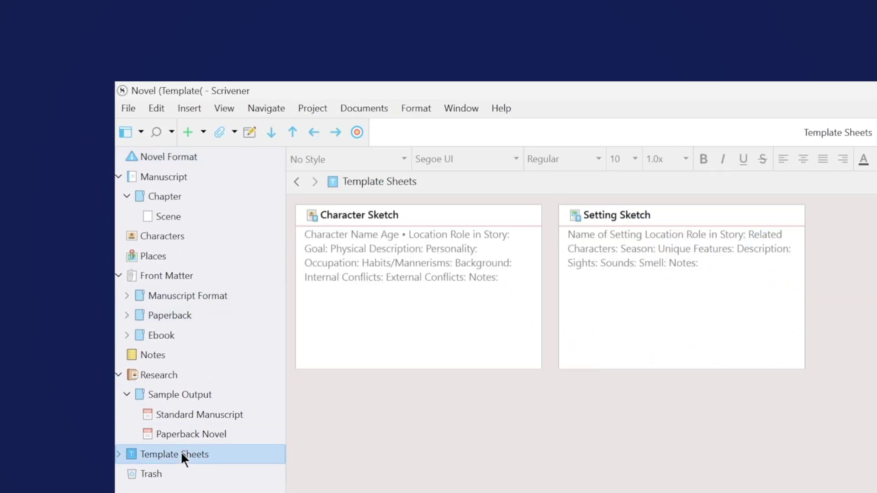
click(126, 394)
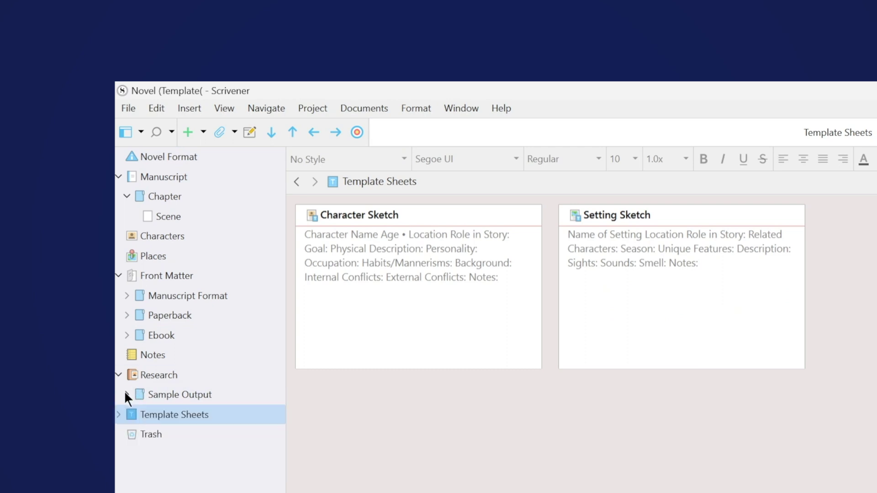
click(119, 376)
click(118, 276)
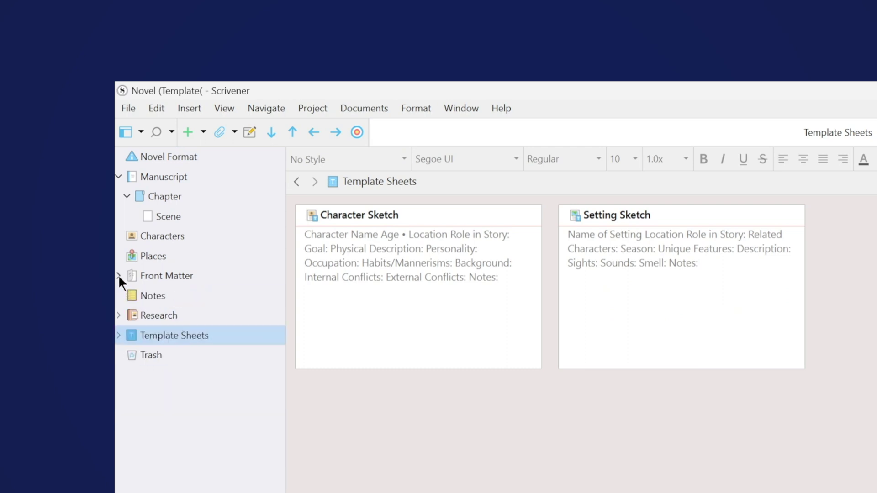
click(126, 197)
click(118, 176)
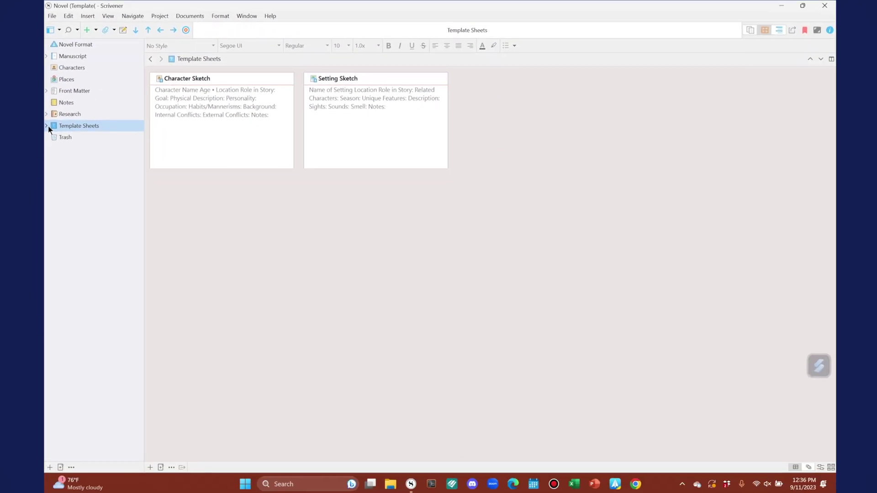
Compare the Character Sketch and Setting Sketch sheets at 200% zoom, finishing on Setting Sketch
click(47, 125)
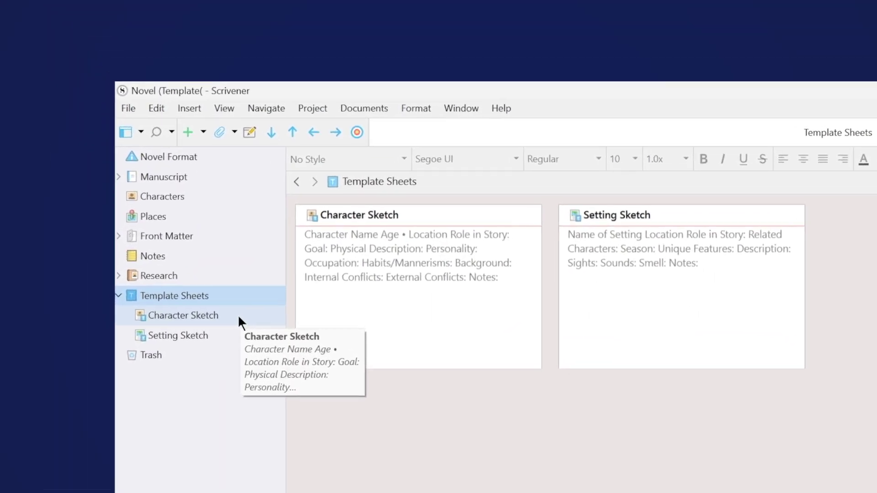
click(237, 315)
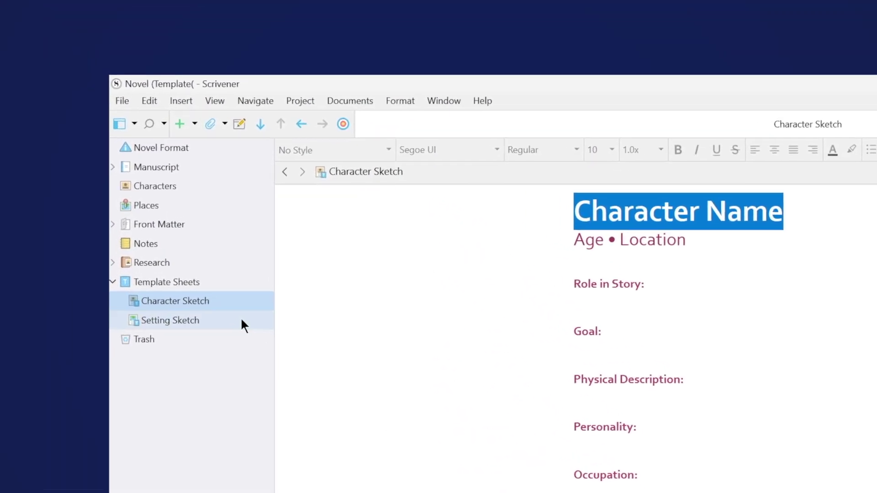
click(116, 149)
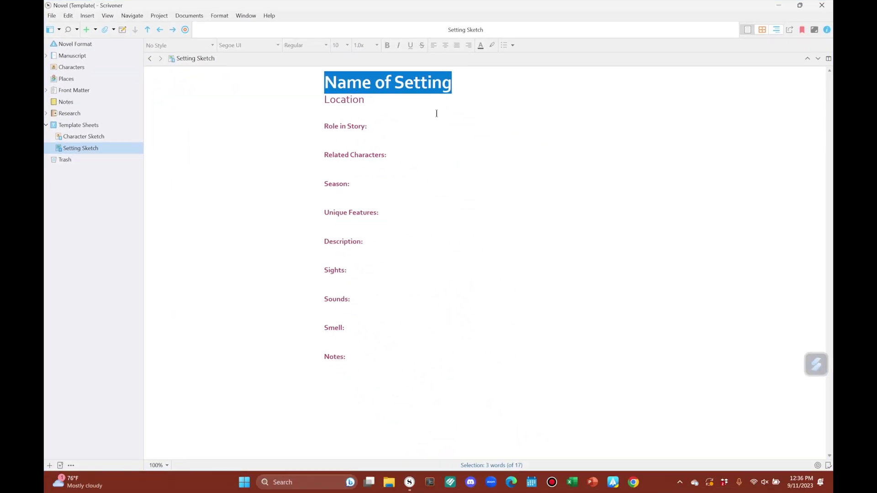
ctrl+scroll(313, 352, up, 3)
click(314, 352)
scroll(313, 352, down, 2)
scroll(313, 353, down, 3)
scroll(313, 353, up, 5)
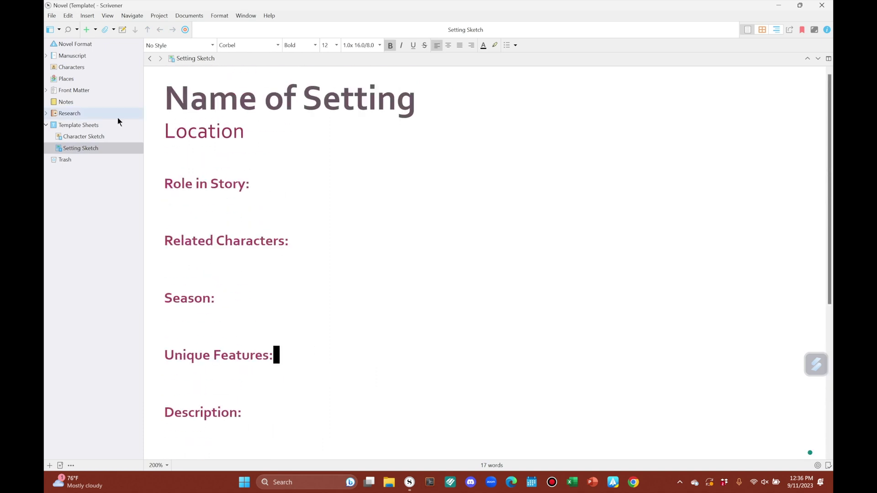
click(103, 135)
click(212, 258)
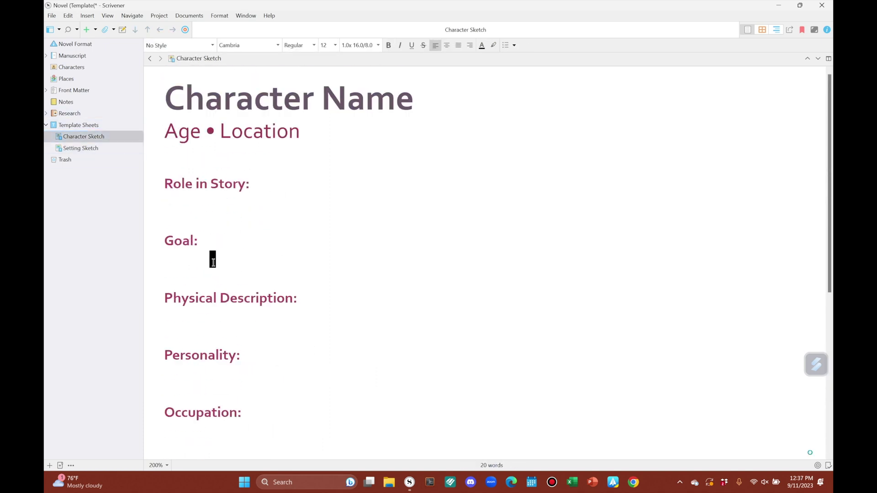
scroll(213, 263, down, 5)
scroll(213, 263, up, 5)
click(113, 150)
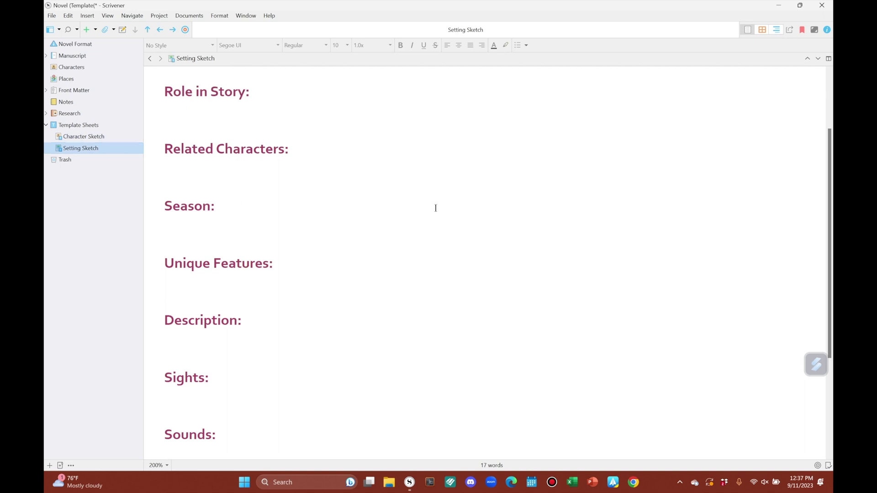
scroll(435, 208, up, 3)
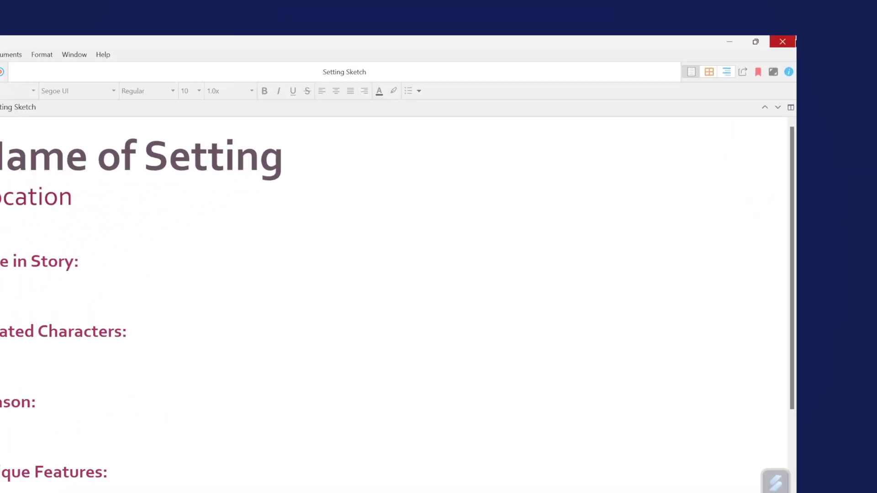
Close the Novel project and save a new Blank project named 'Blank Template' on the Desktop
click(700, 119)
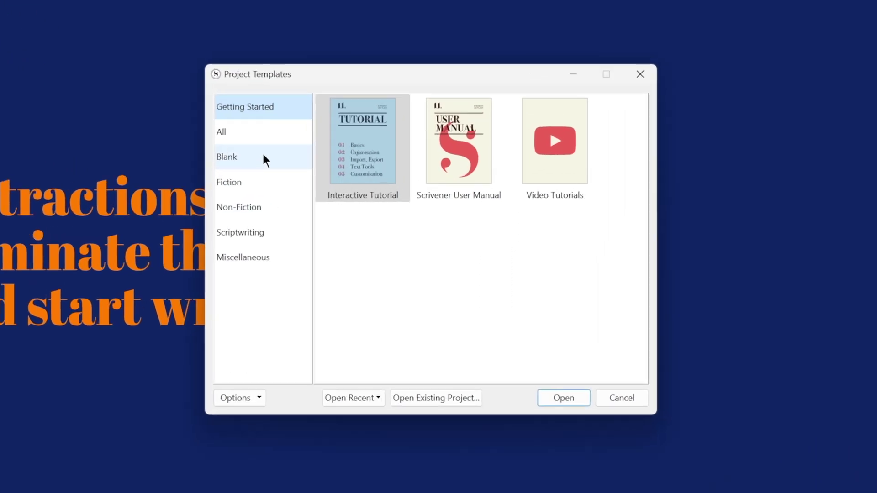
click(264, 157)
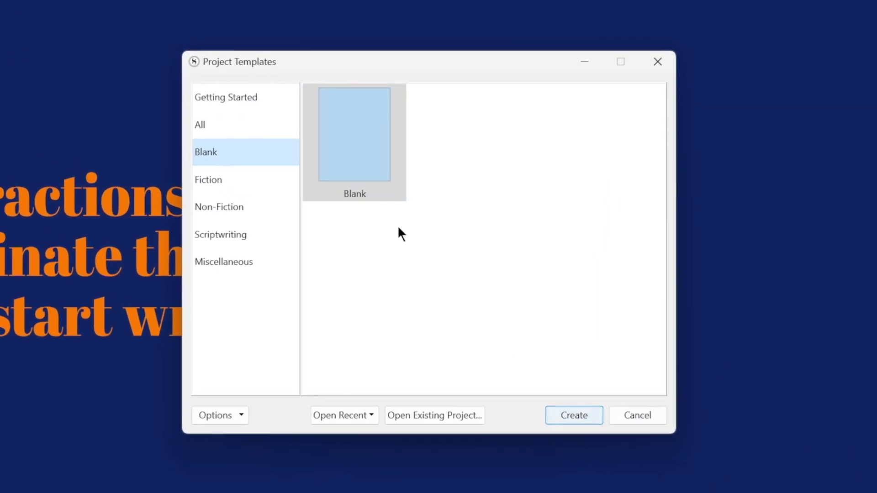
double_click(398, 181)
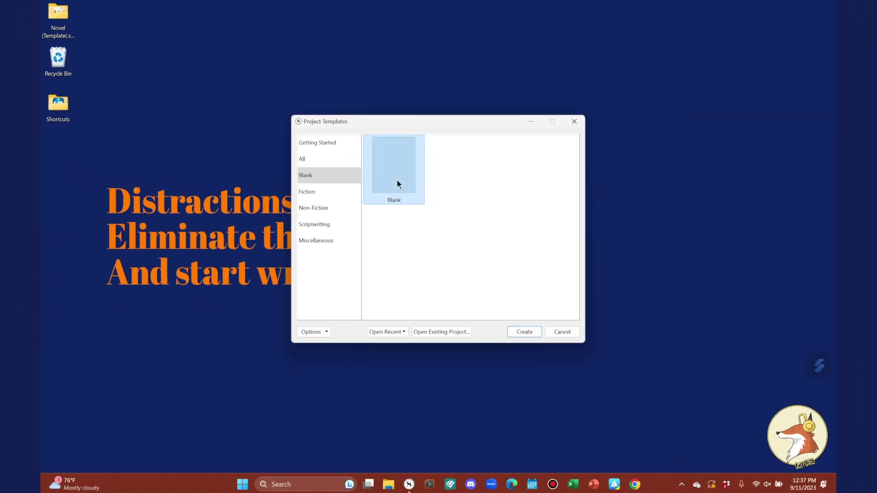
text(Blank Template)
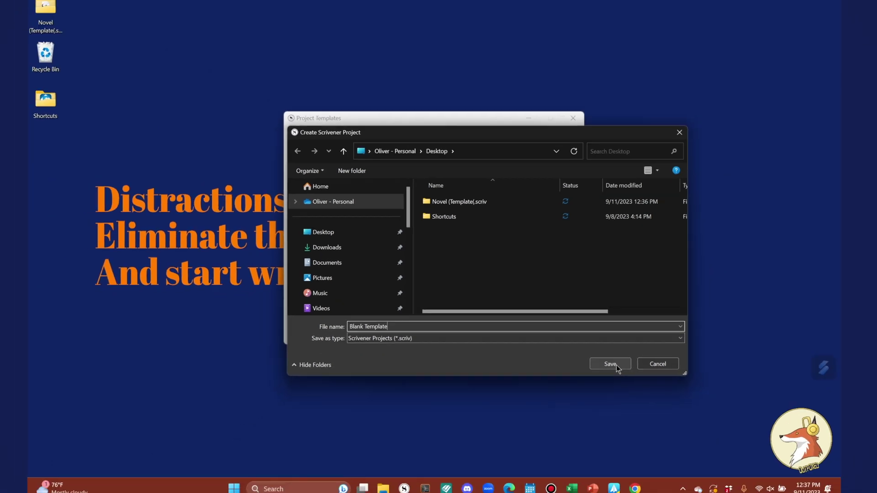
click(640, 438)
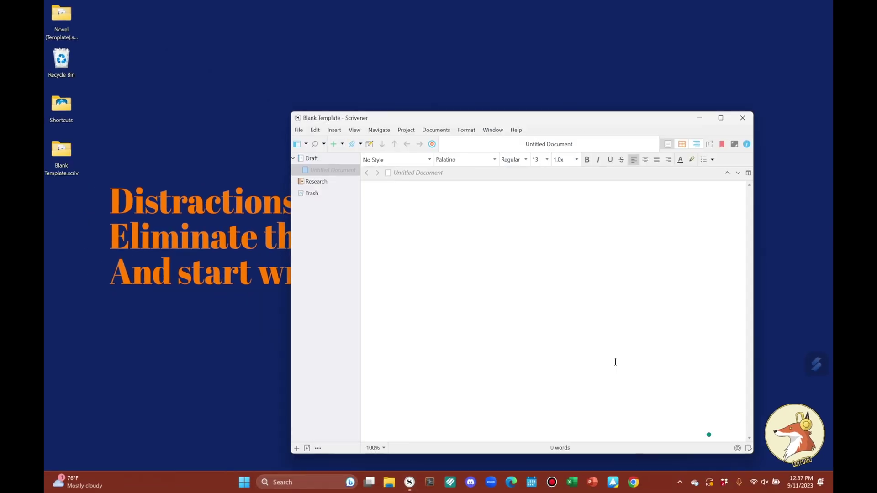
Maximize the window and rename the Templates item under Research to 'Templates Sheets'
click(724, 119)
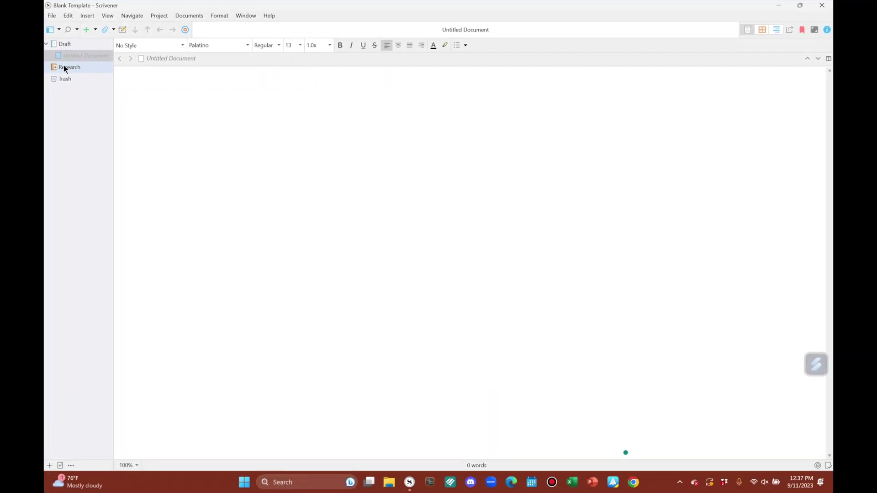
click(64, 66)
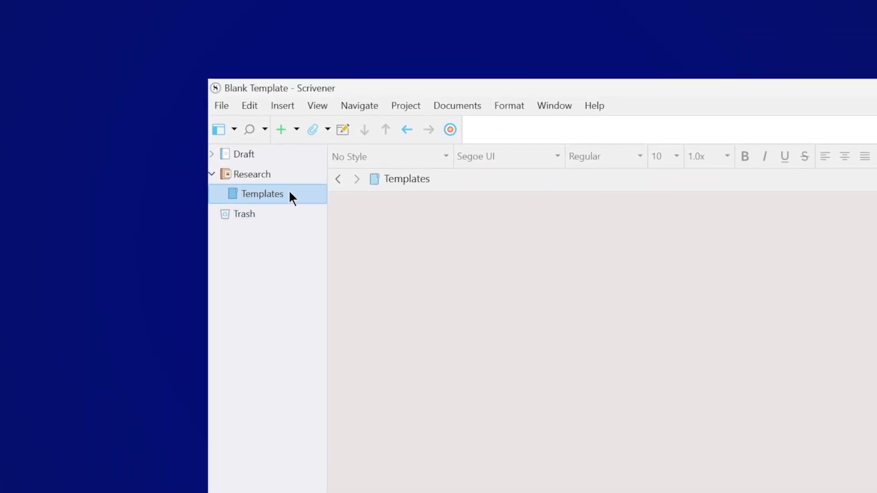
right_click(289, 194)
click(288, 194)
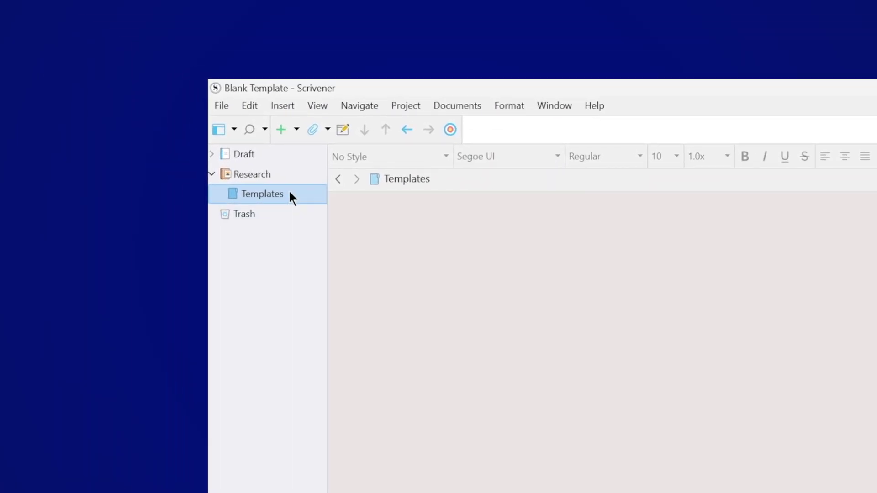
click(289, 194)
text(Shee)
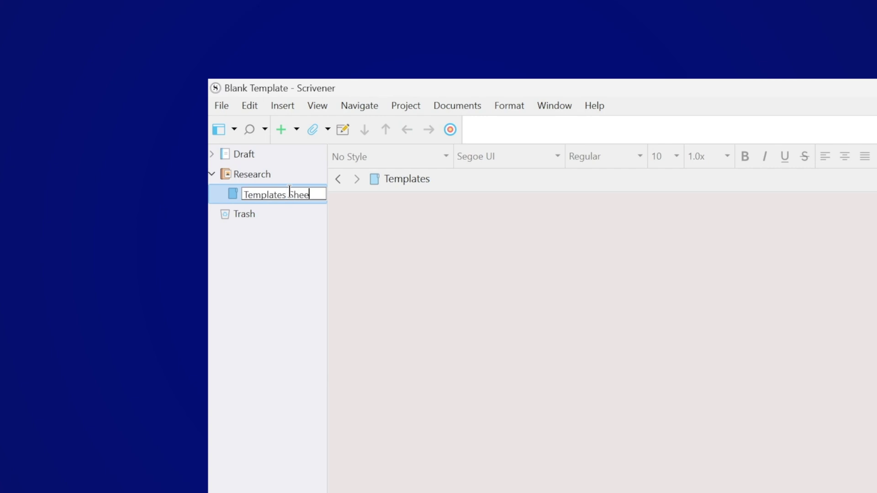
text(ts)
key(Return)
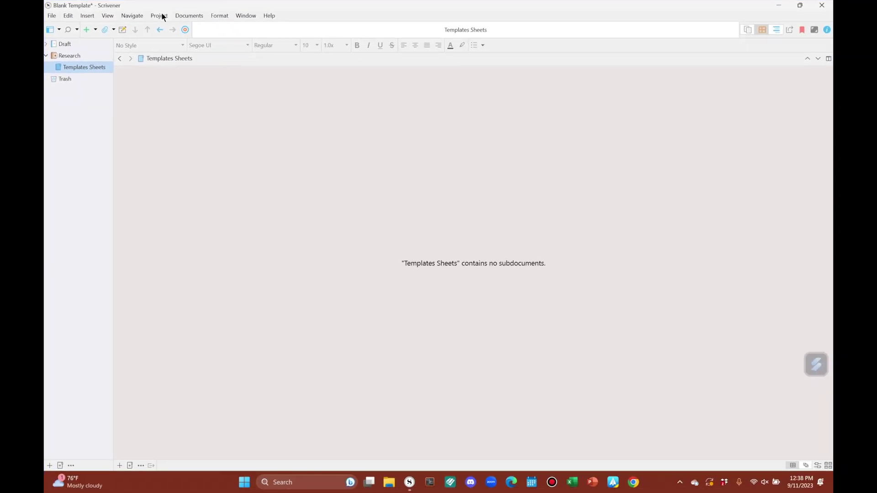
click(159, 15)
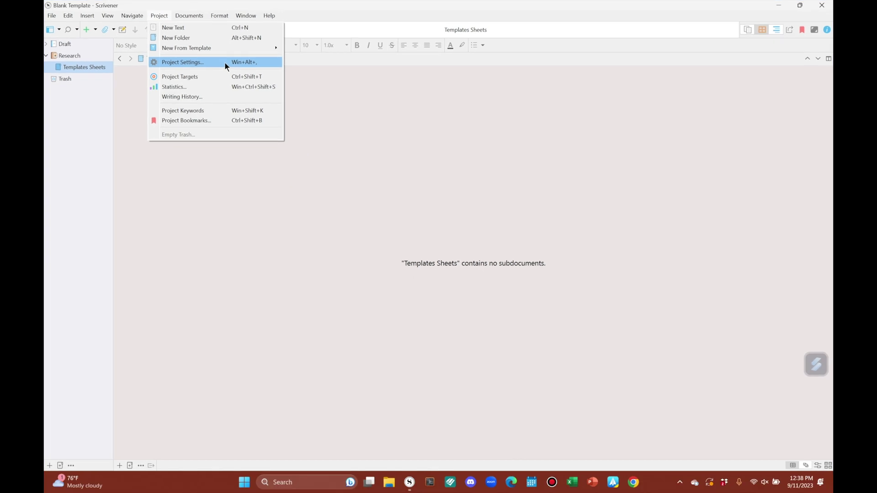
Set Templates Sheets as the Templates Folder under Project Settings > Special Folders
click(224, 62)
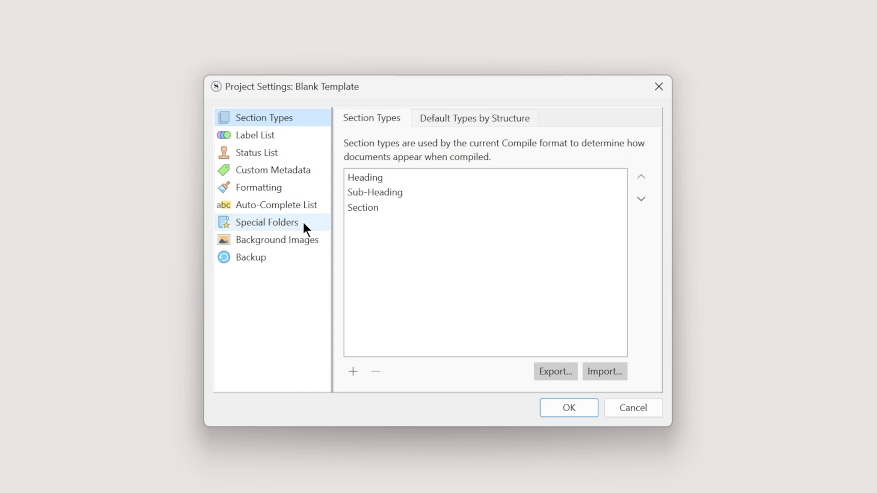
click(302, 227)
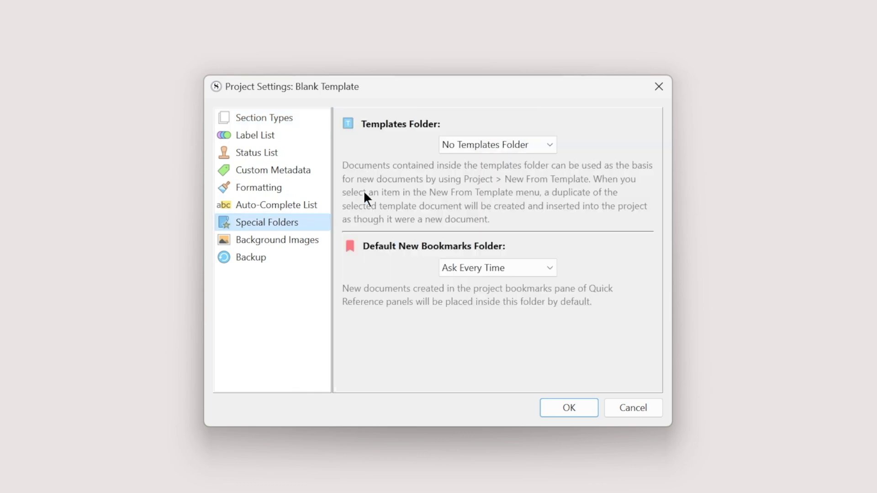
click(494, 144)
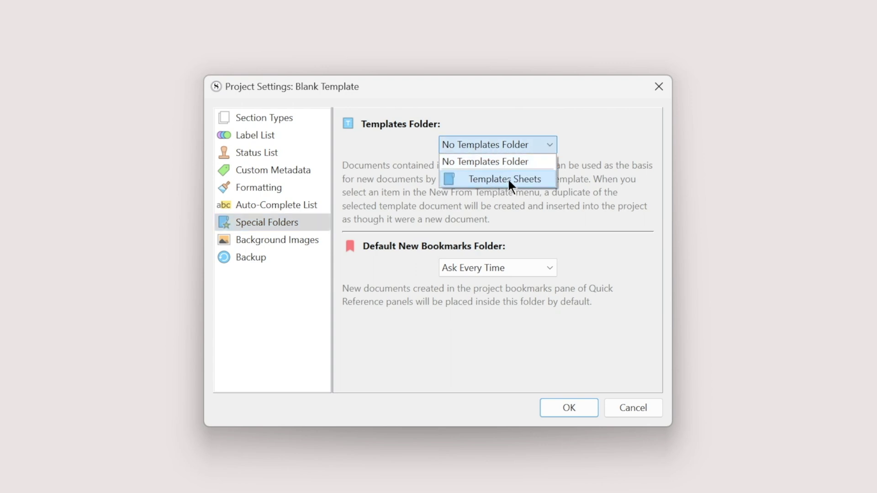
click(508, 179)
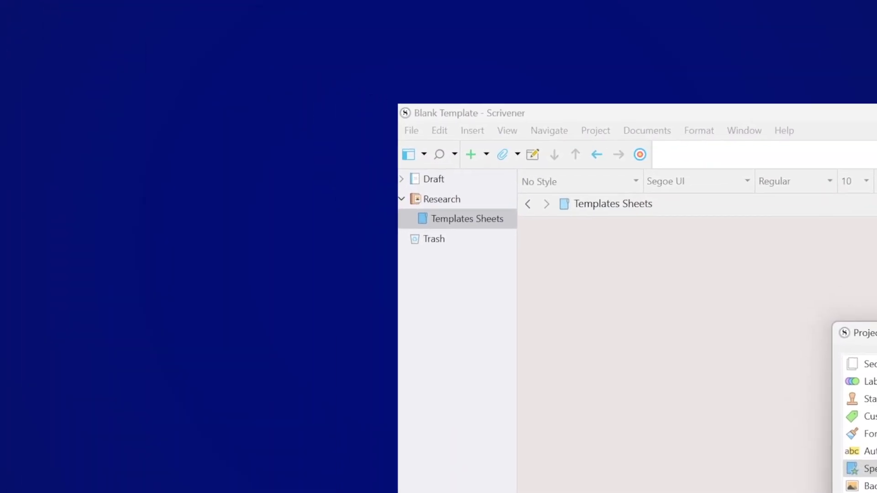
click(423, 218)
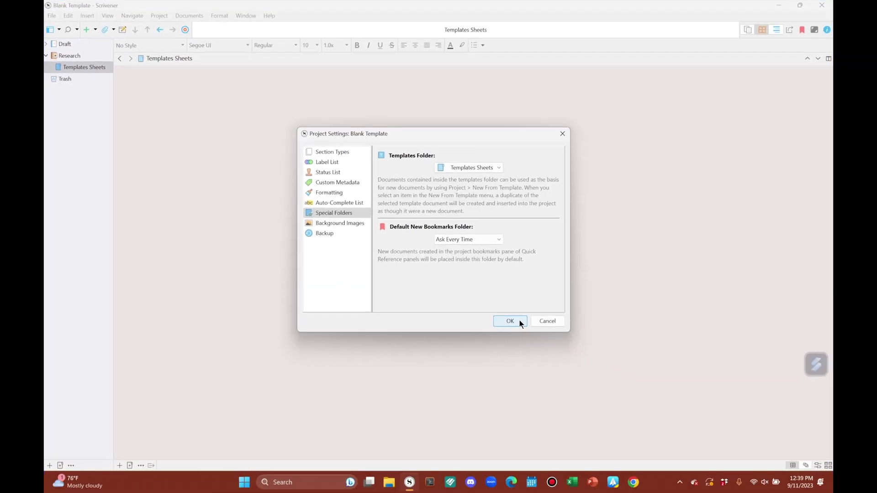
click(510, 321)
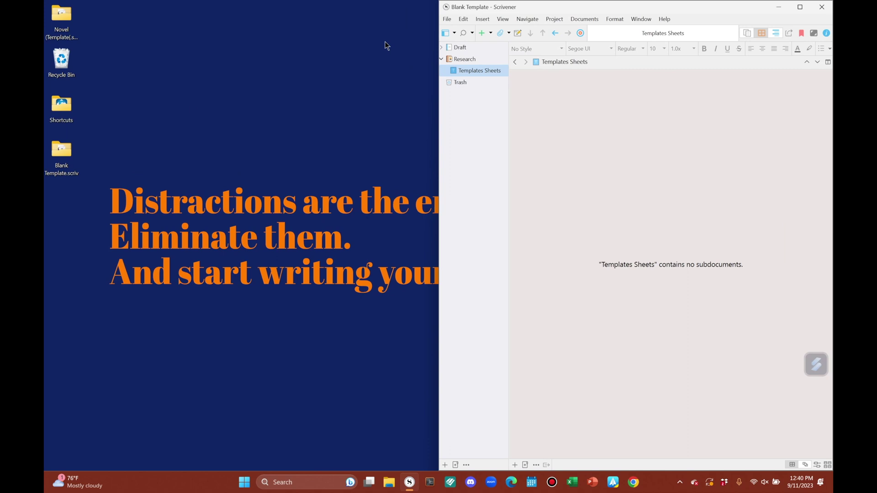
Open the Desktop's Novel (Template) folder and launch its Scrivener project file
click(59, 33)
double_click(60, 34)
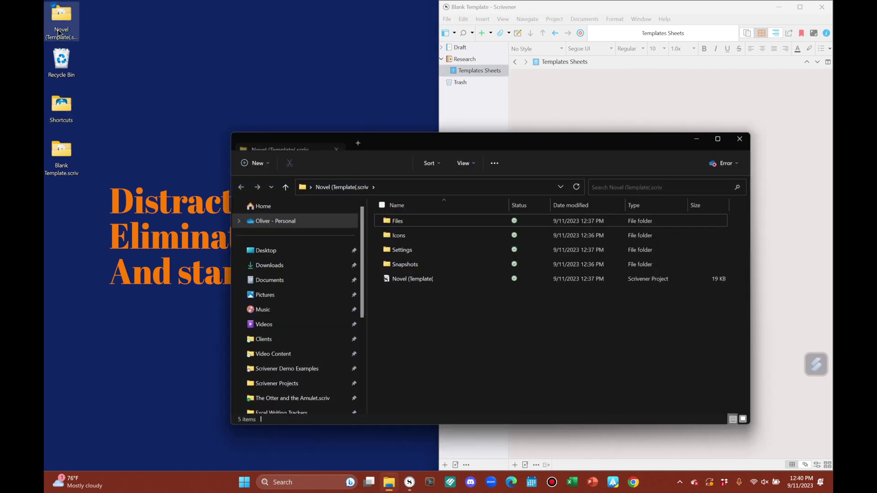
double_click(449, 280)
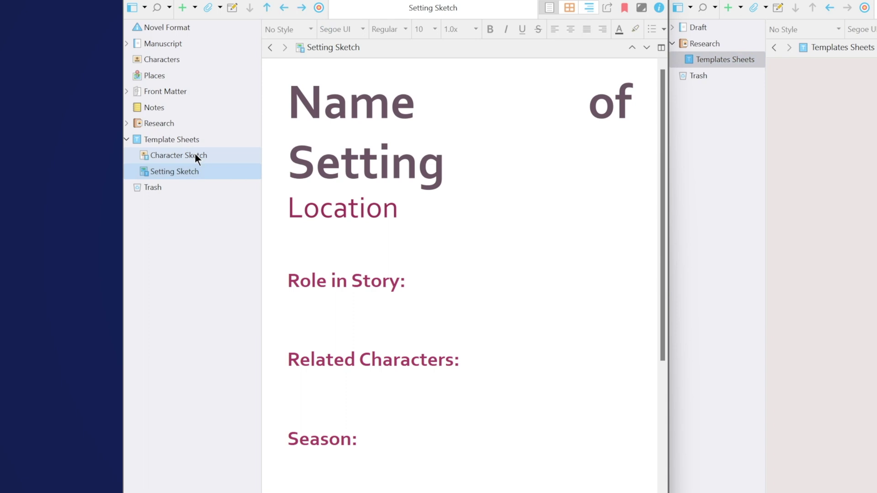
Drag Character Sketch and Setting Sketch from the Novel binder into Blank Template's Templates Sheets
click(92, 139)
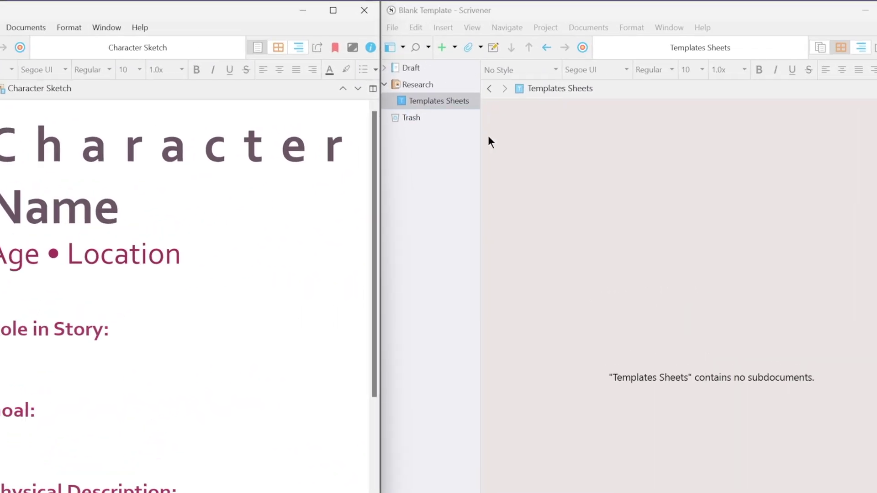
click(424, 17)
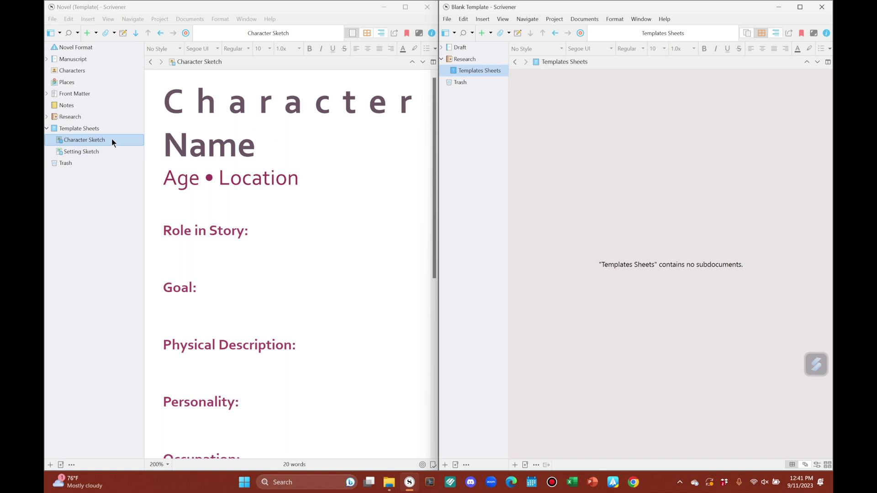
drag(112, 139, 447, 82)
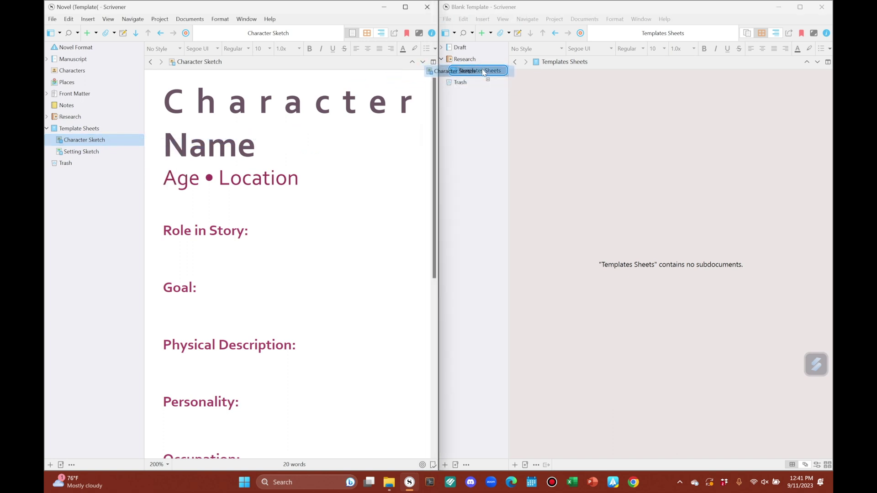
drag(445, 81, 482, 70)
click(445, 71)
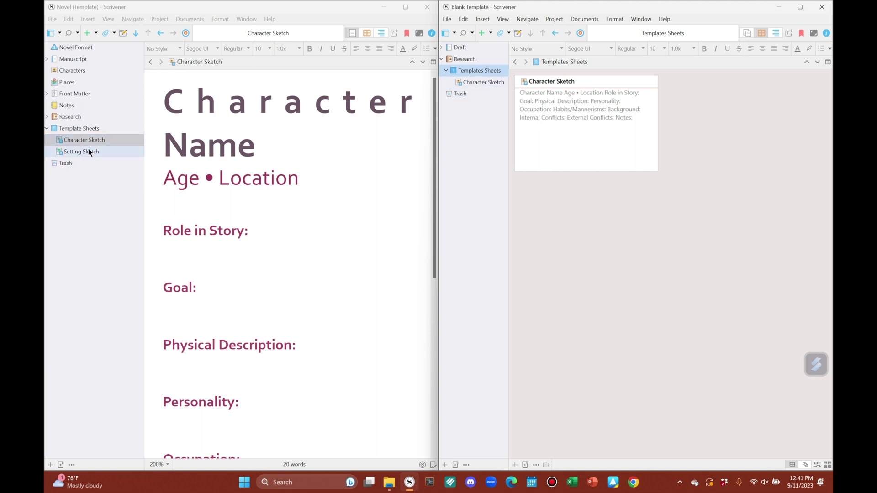
drag(88, 152, 470, 71)
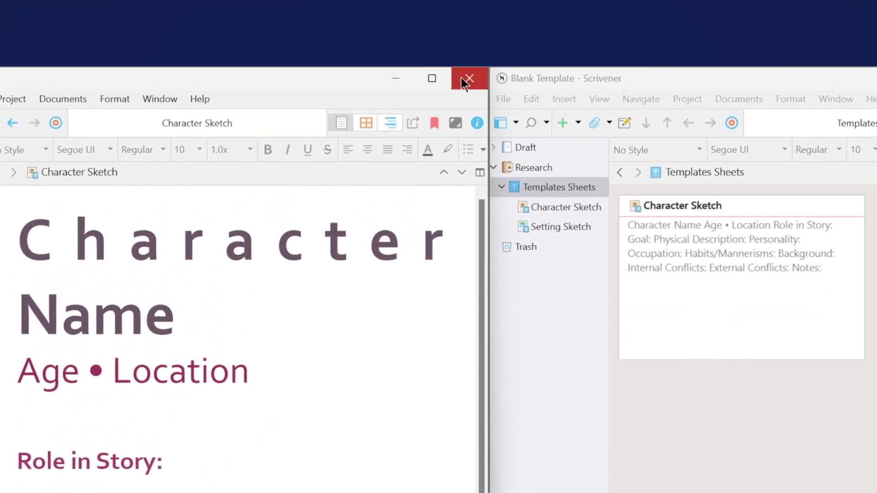
click(426, 7)
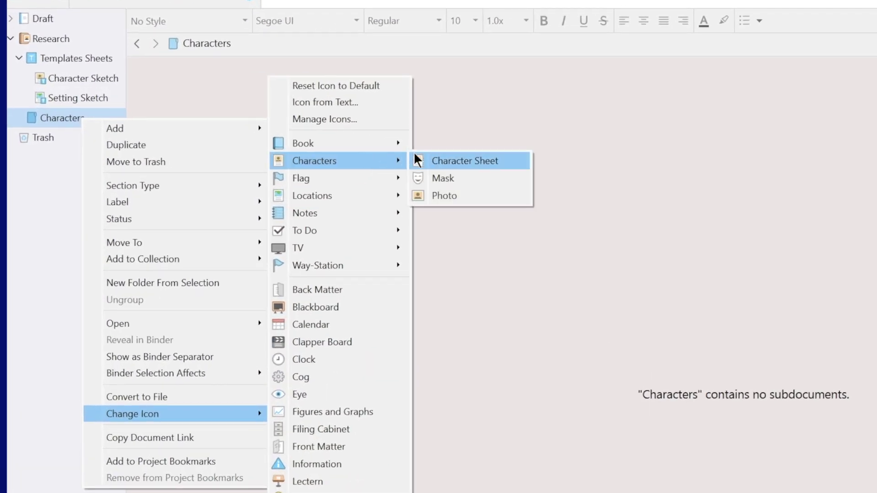
Give the Characters folder under Research the Characters > Photo icon
click(486, 195)
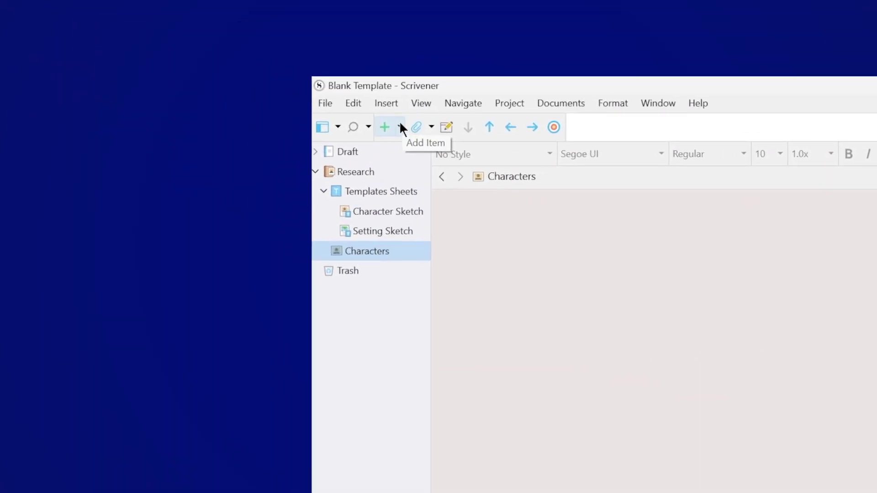
Add a Character Sketch item to Characters from the Add Item dropdown and begin editing it
click(400, 126)
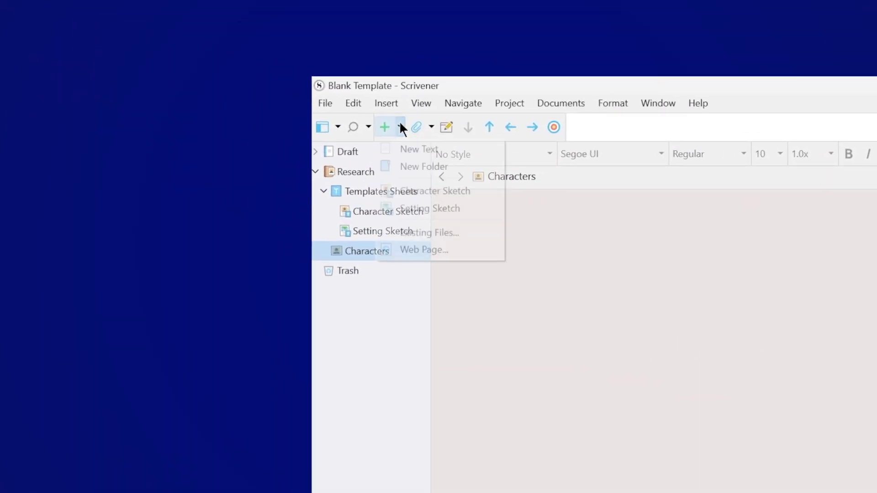
click(437, 190)
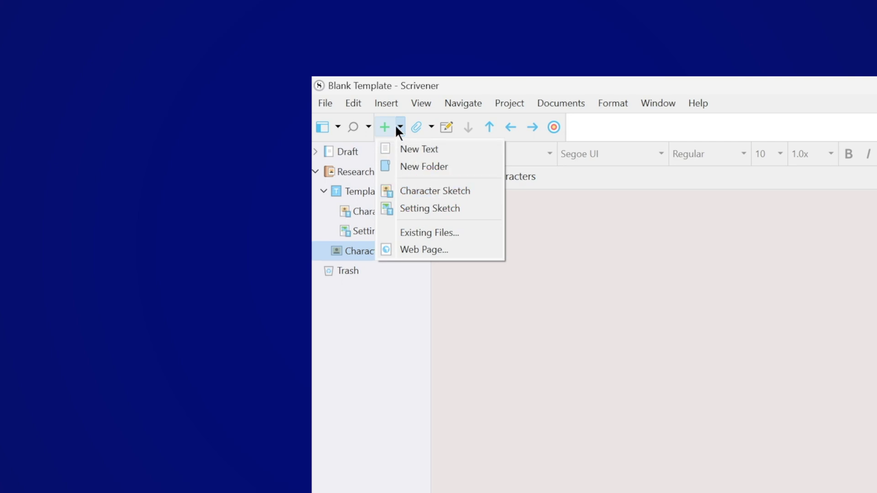
click(420, 191)
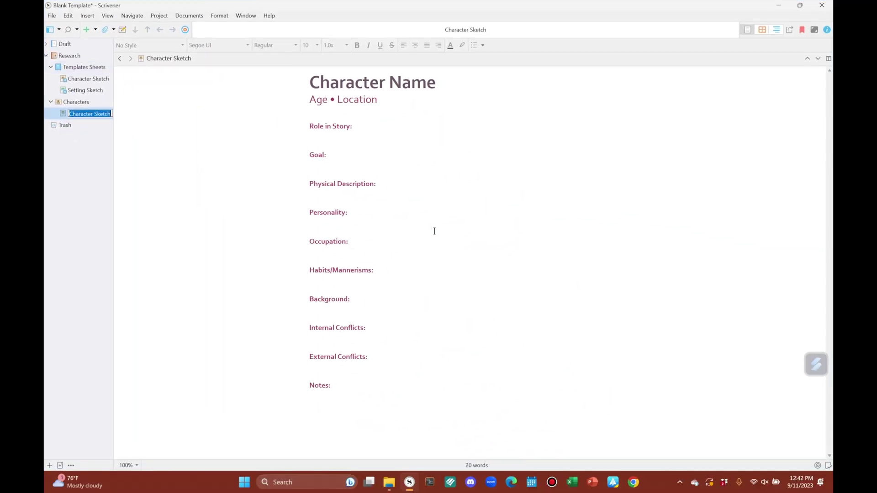
click(439, 235)
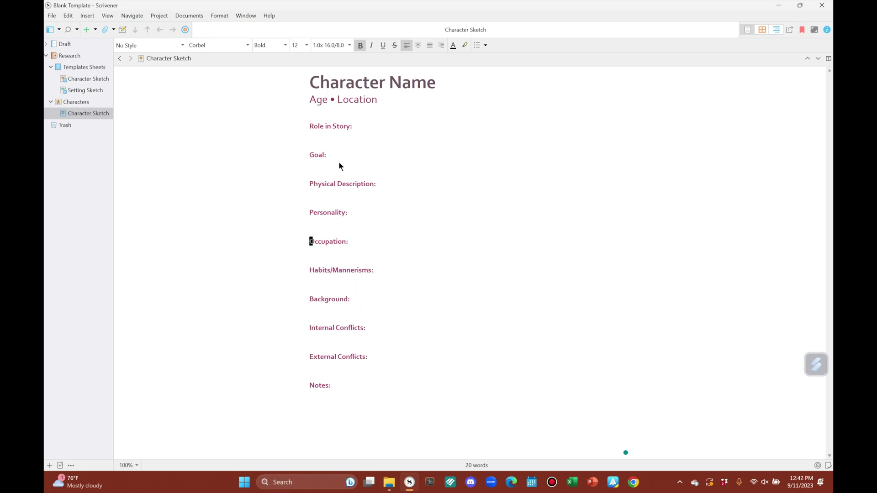
click(104, 79)
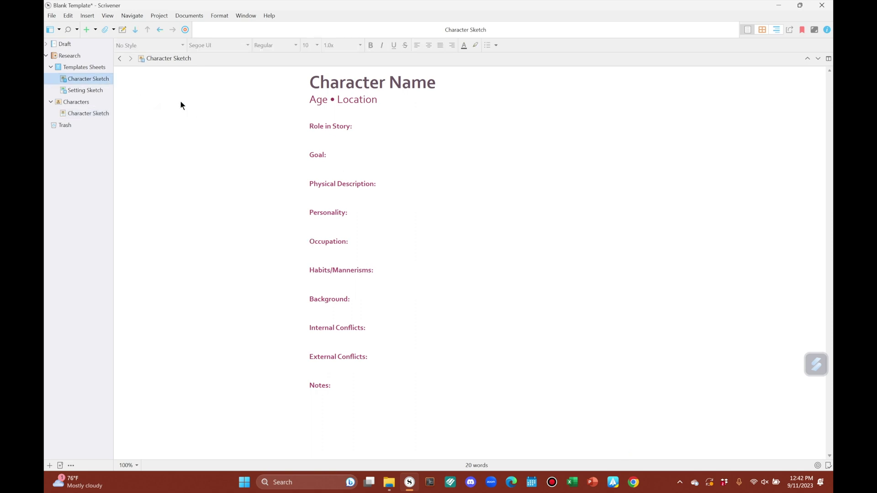
click(97, 114)
click(84, 81)
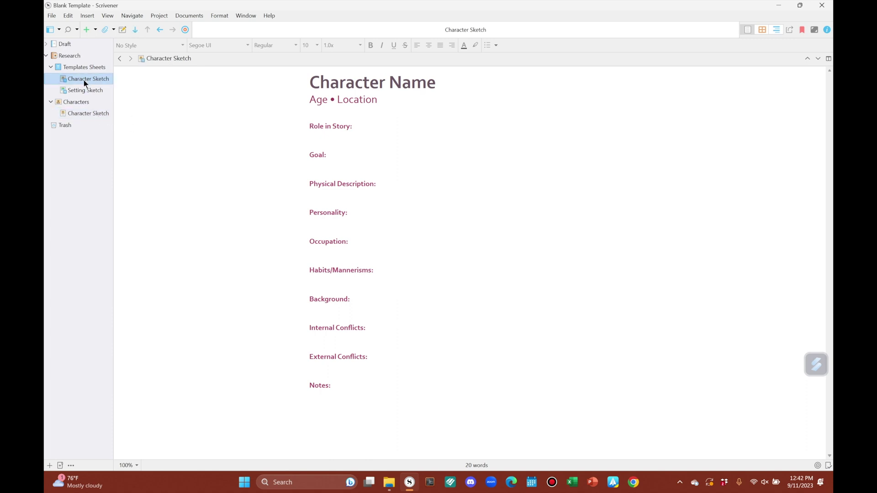